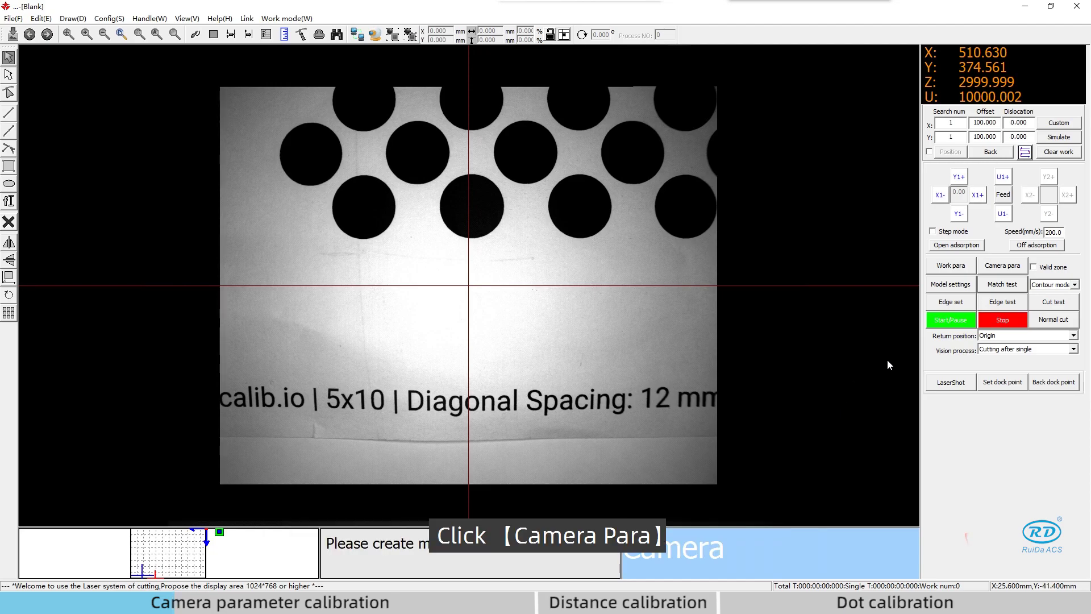
- Open the Camera para settings from the right control panel beside the live dot-grid image
click(1003, 267)
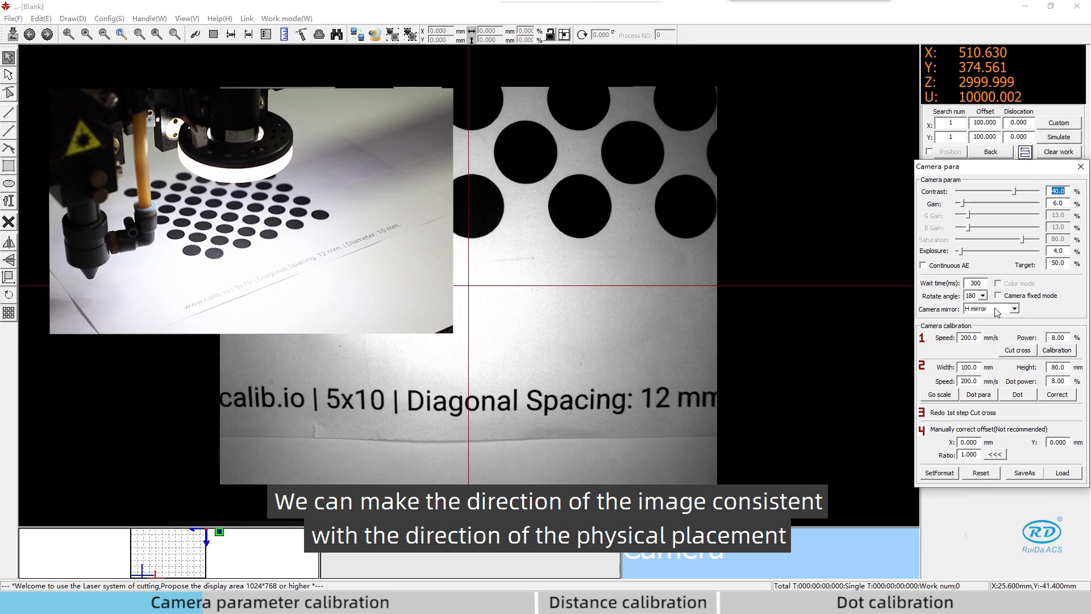
scroll(435, 302, down, 3)
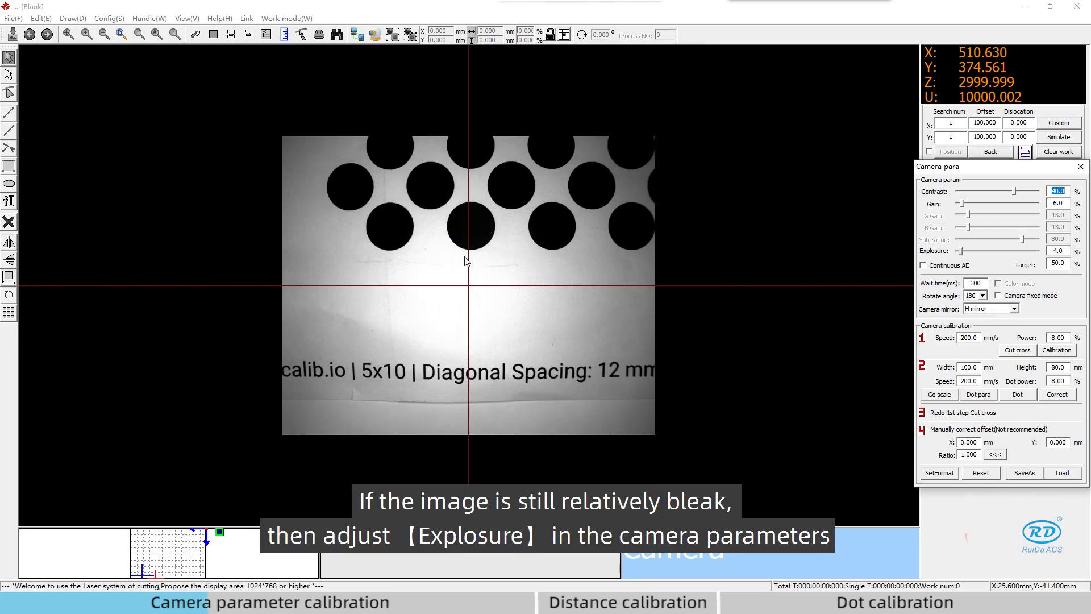
scroll(436, 304, up, 1)
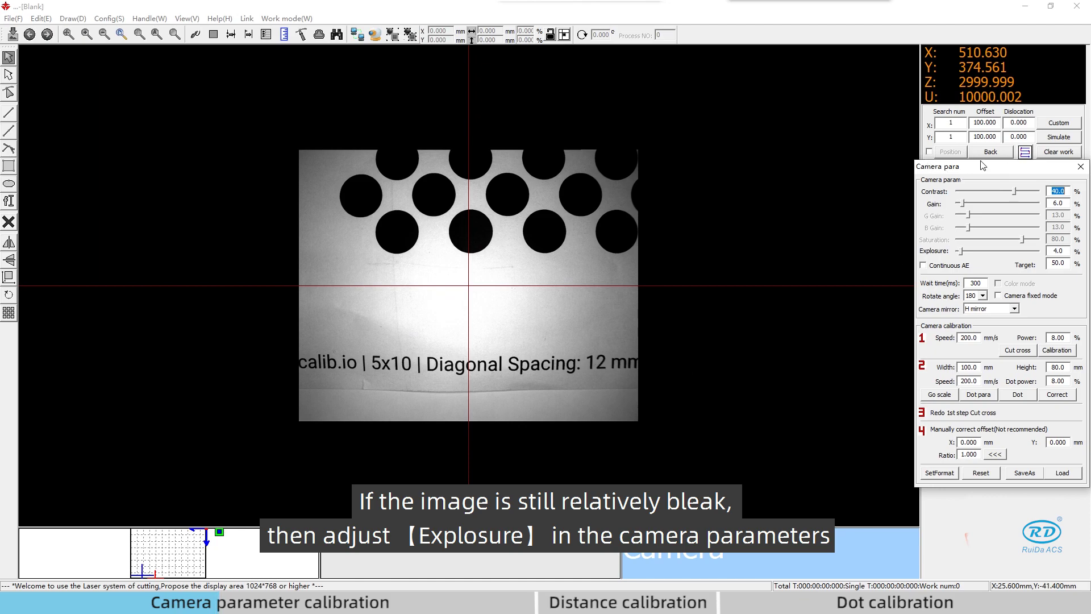
- Float the Camera para panel over the image and raise exposure to 8.0% with Continuous AE off
drag(982, 167, 737, 166)
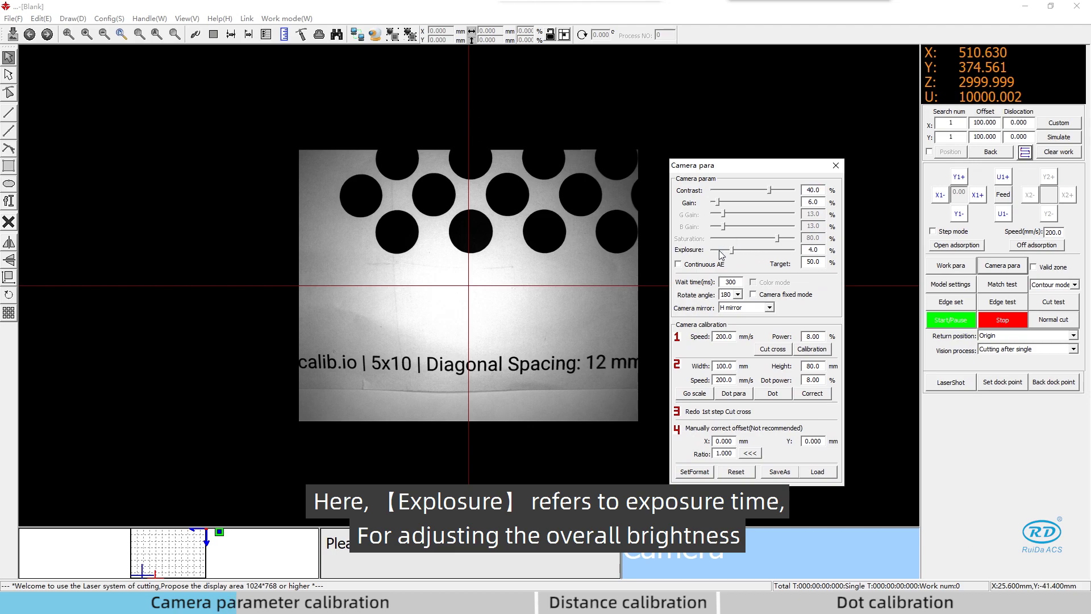
drag(718, 250, 718, 254)
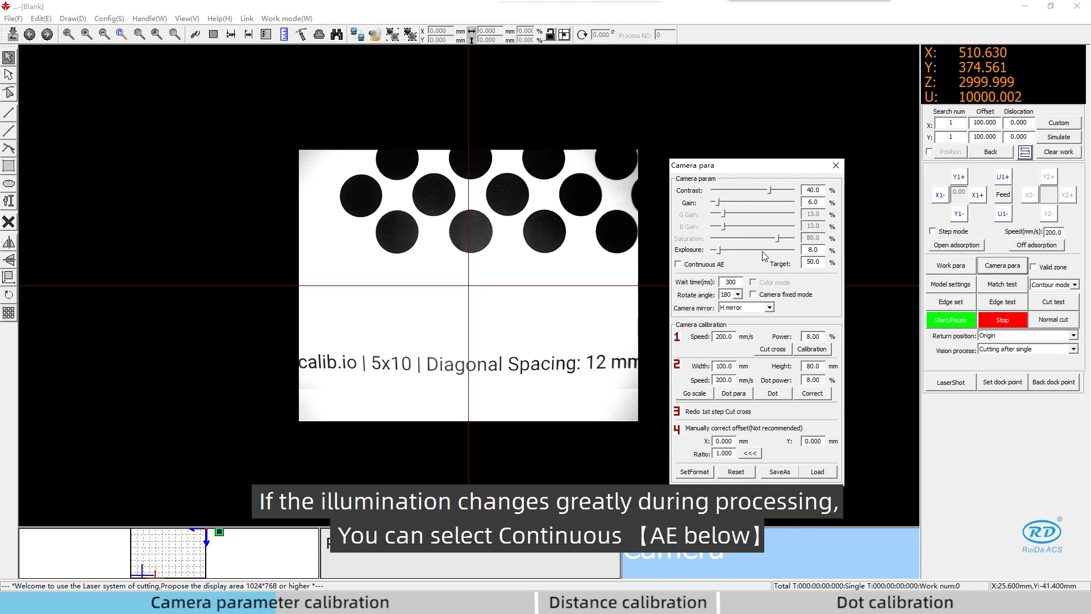
click(692, 268)
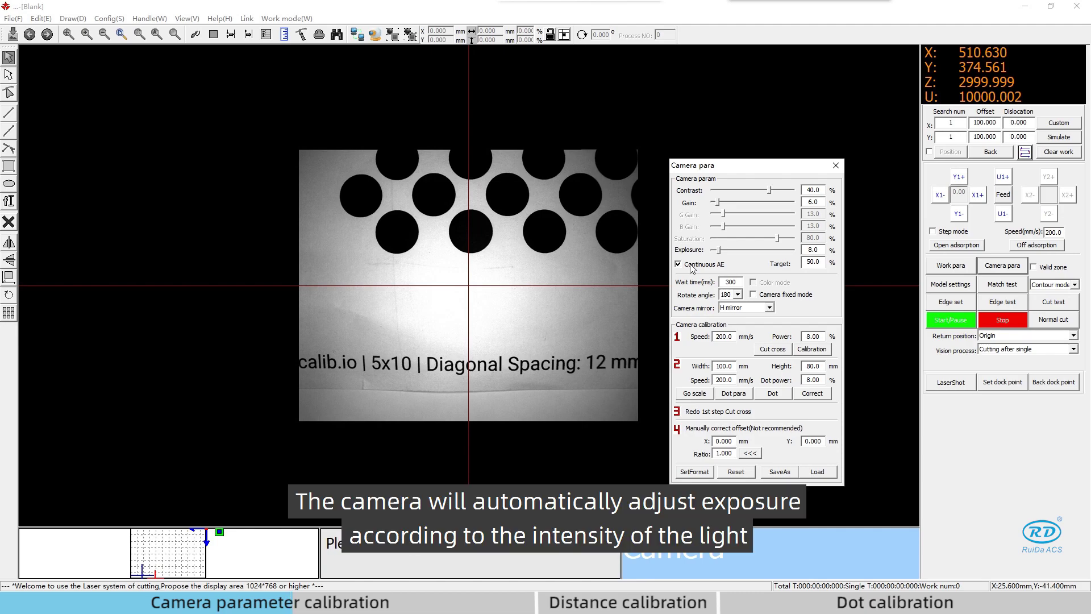
click(692, 268)
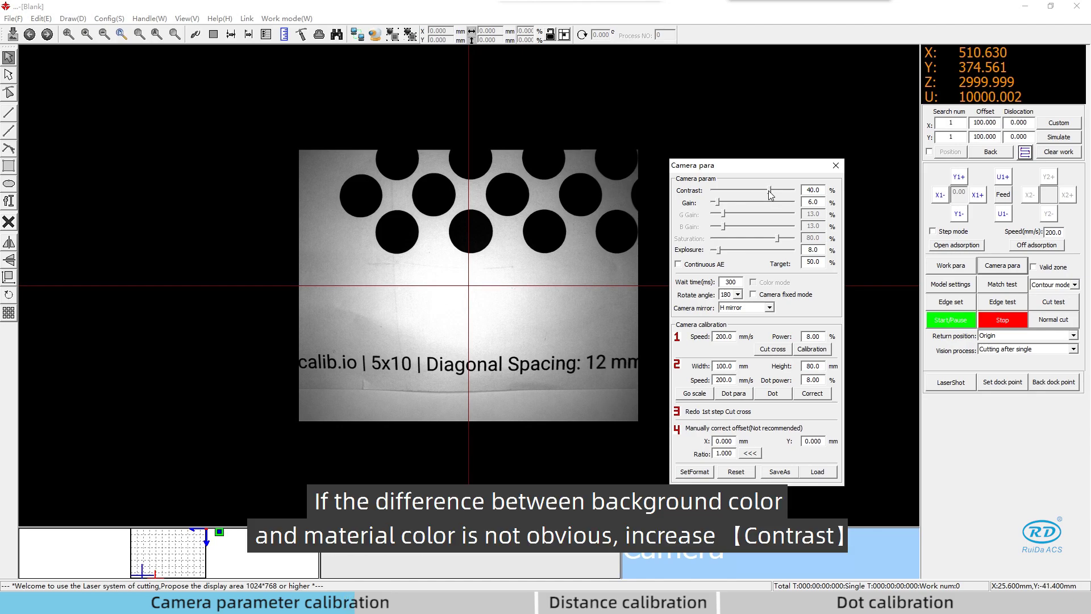
- Set contrast to 34.0% and gain to 13.0%, keeping the wait time at 300 ms
drag(768, 191, 766, 193)
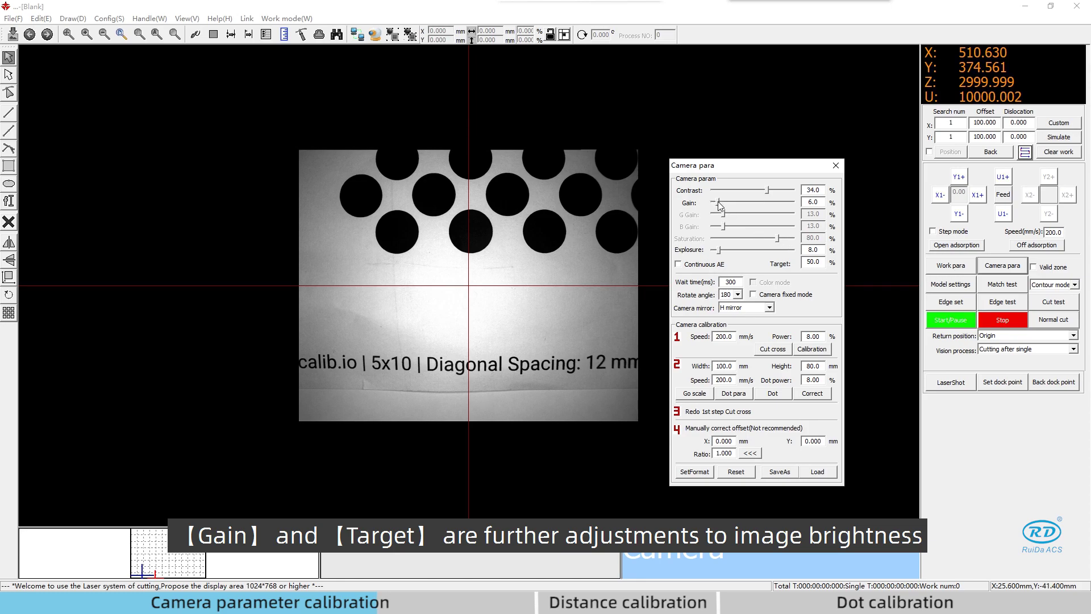
drag(717, 202, 723, 206)
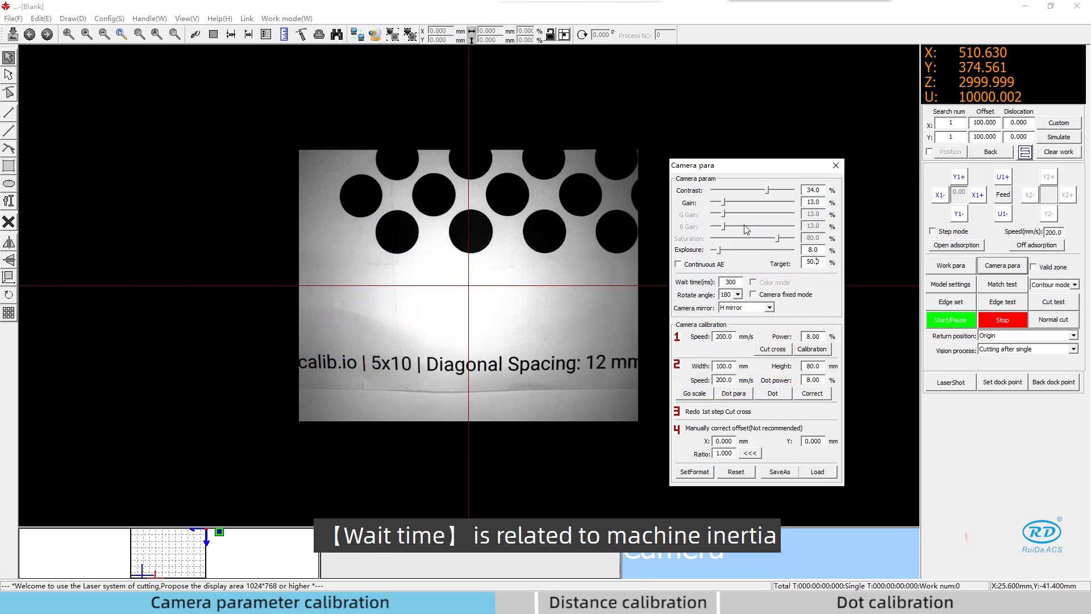
double_click(731, 282)
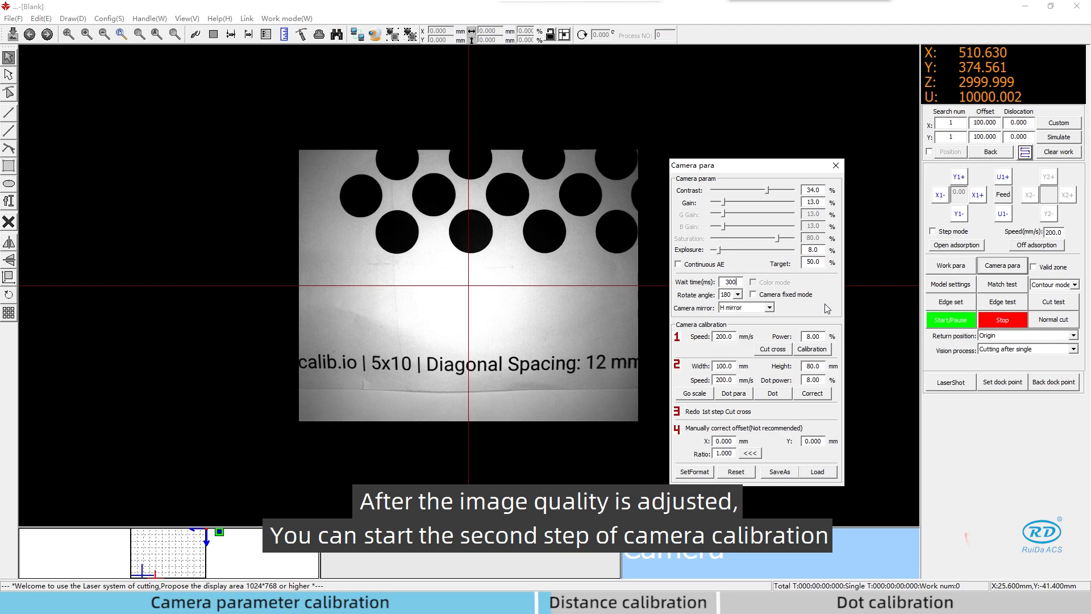
- Cut a calibration cross at speed 200 / power 8 and centre it on the camera crosshair
double_click(728, 337)
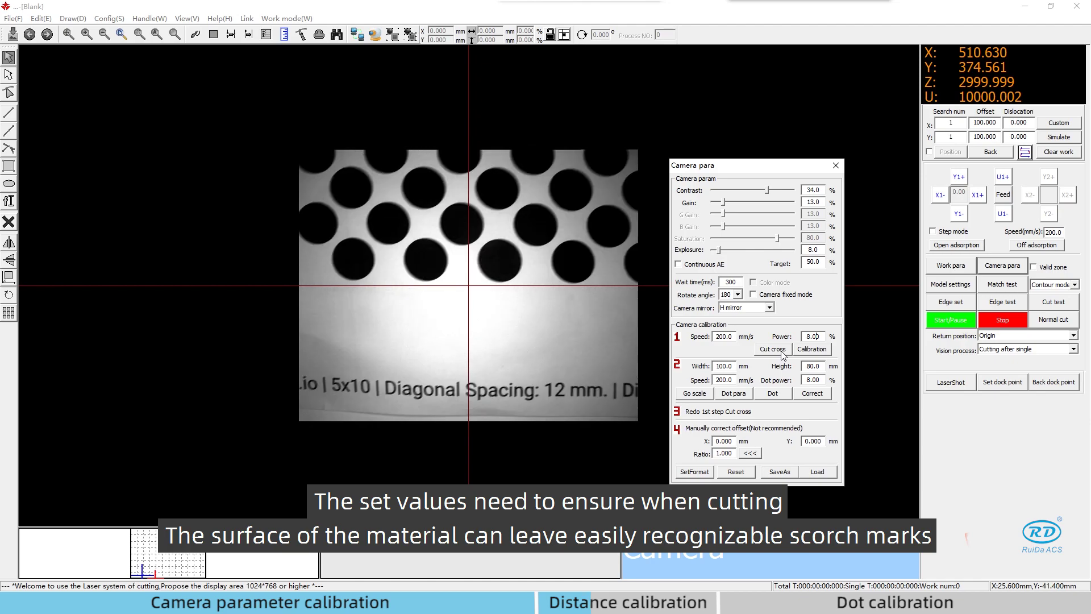
click(782, 354)
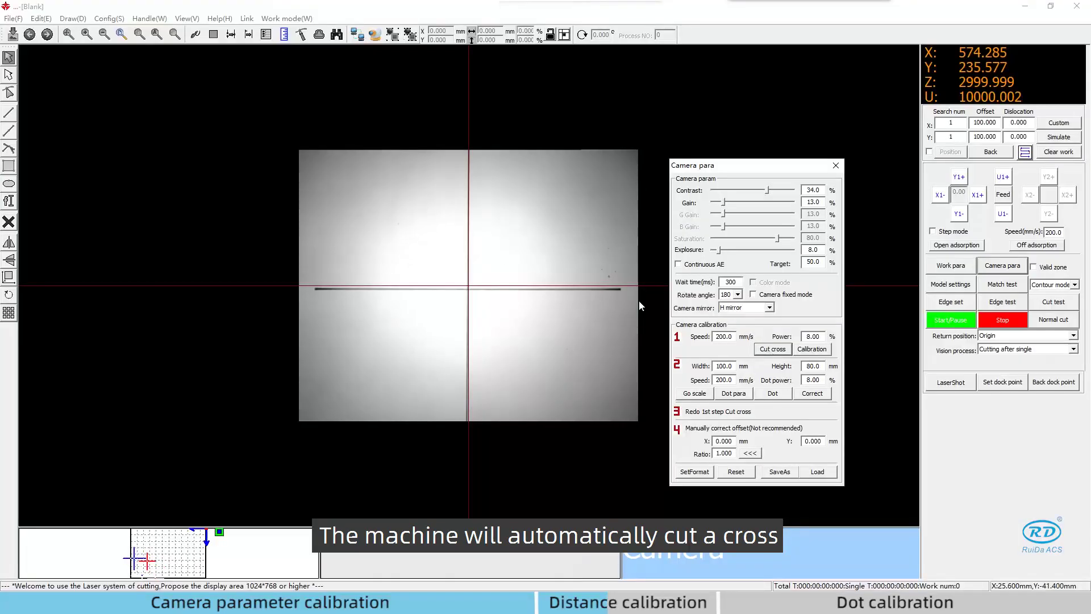
scroll(492, 266, up, 5)
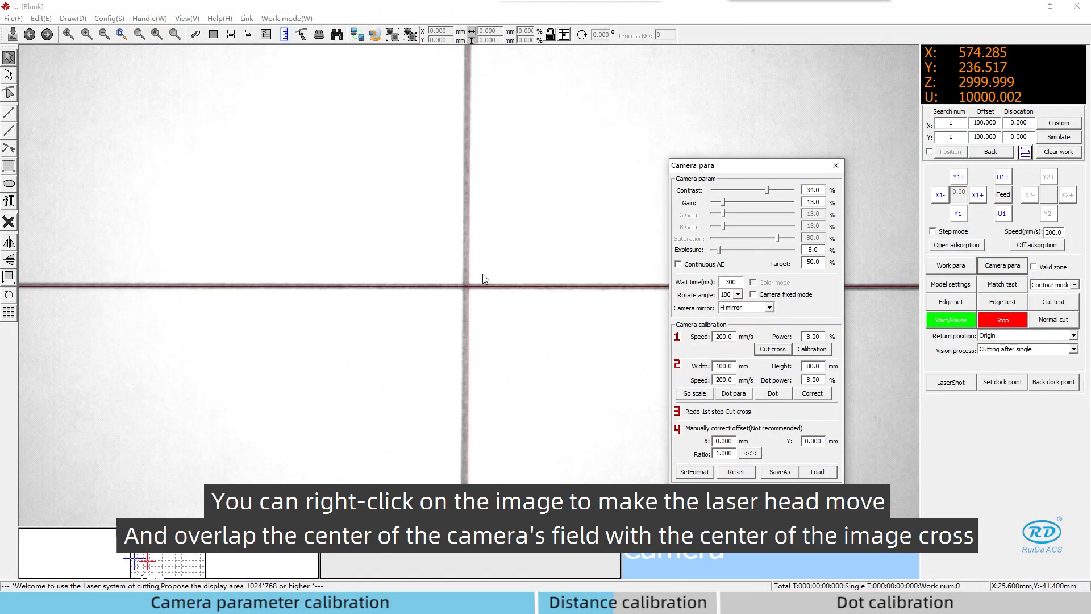
scroll(474, 271, up, 2)
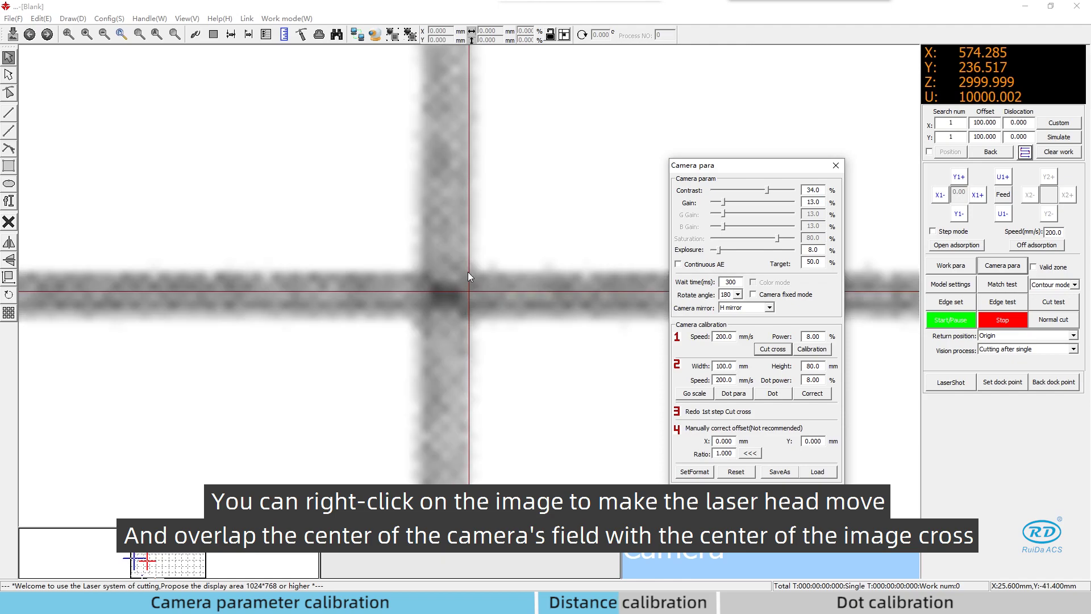
right_click(448, 295)
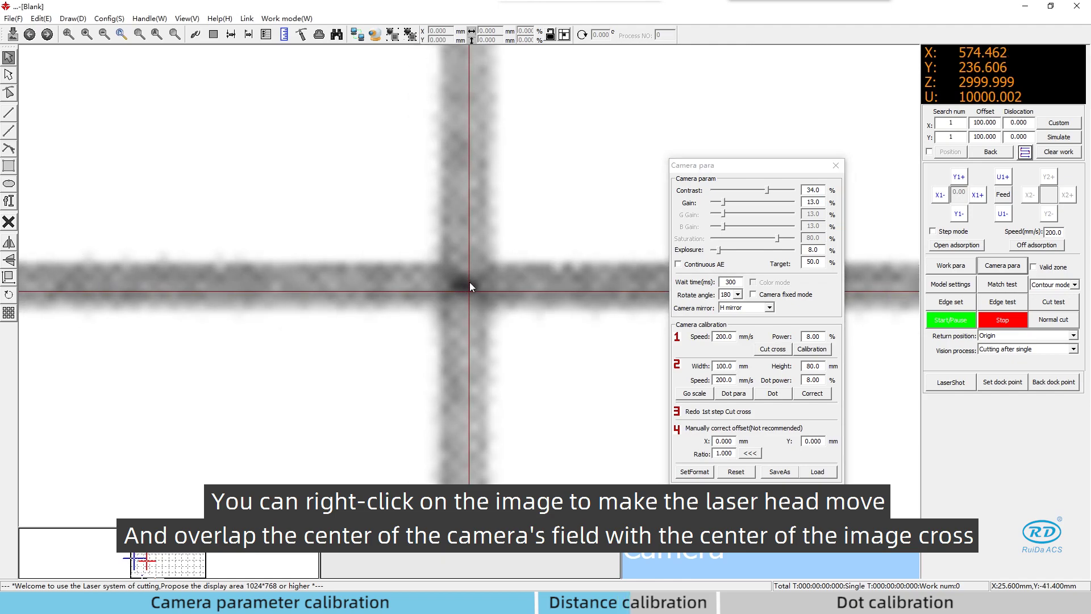
right_click(469, 283)
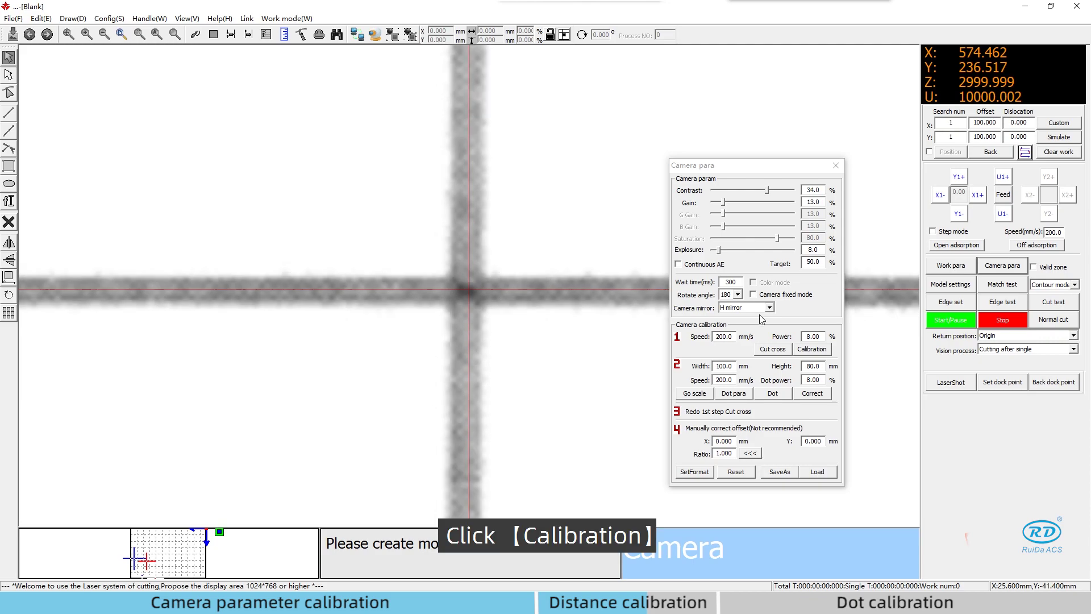
- Run the camera calibration, entering the vendor parameter password when prompted
click(822, 349)
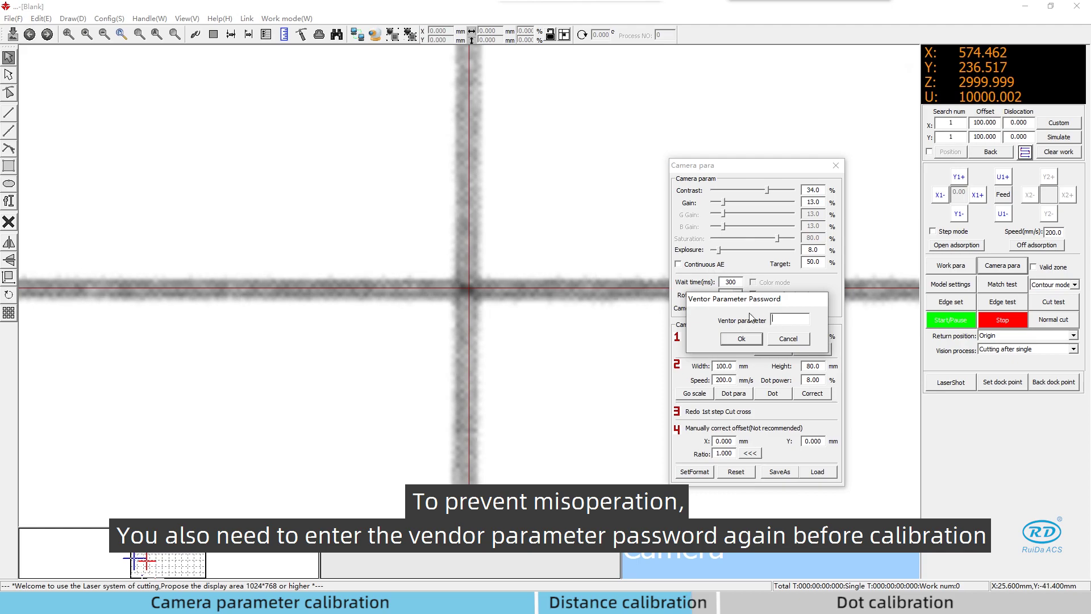
text(rd)
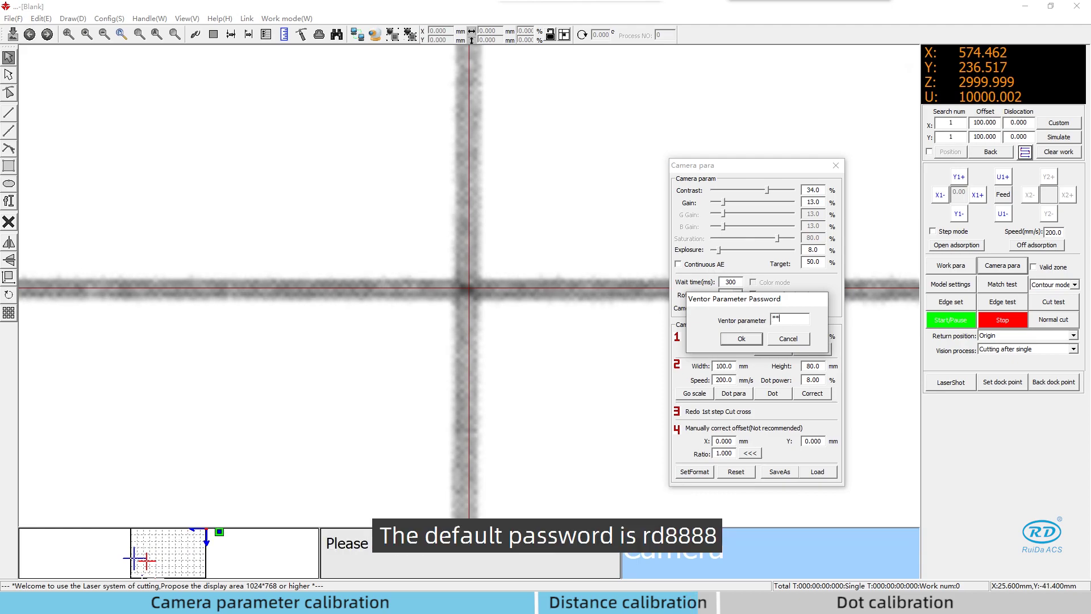
text(8888)
click(736, 337)
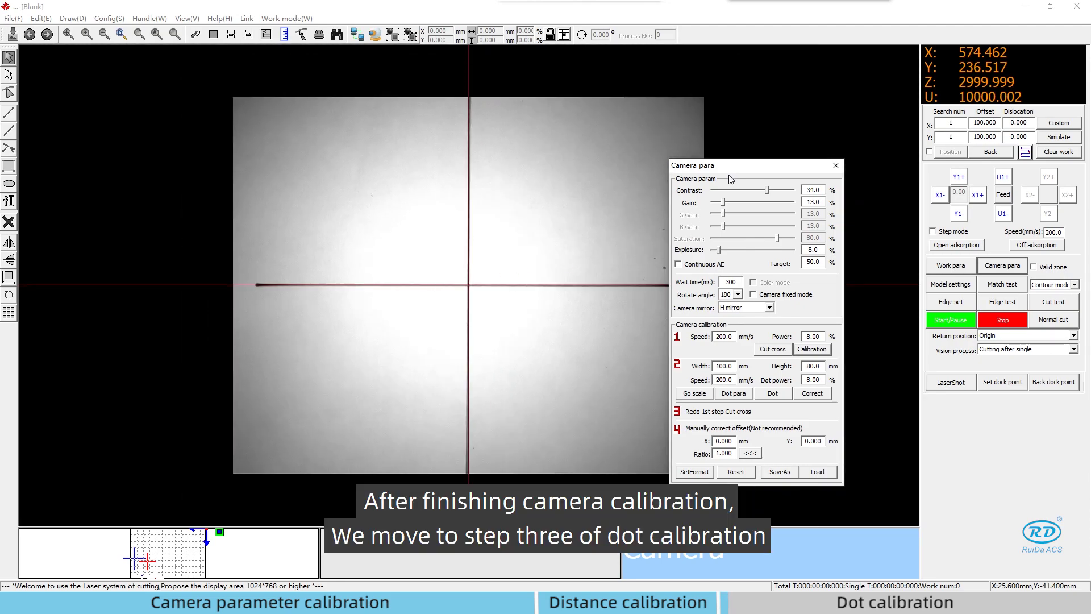
- Move the camera settings further right and try exposure at 10.0, then 6.0
drag(730, 179, 834, 173)
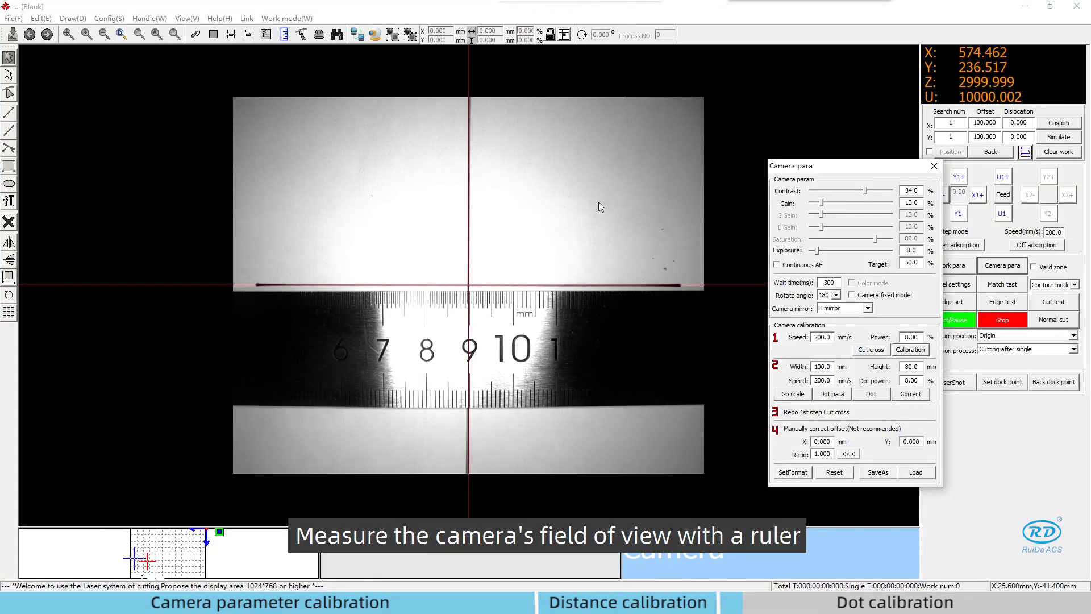
click(819, 251)
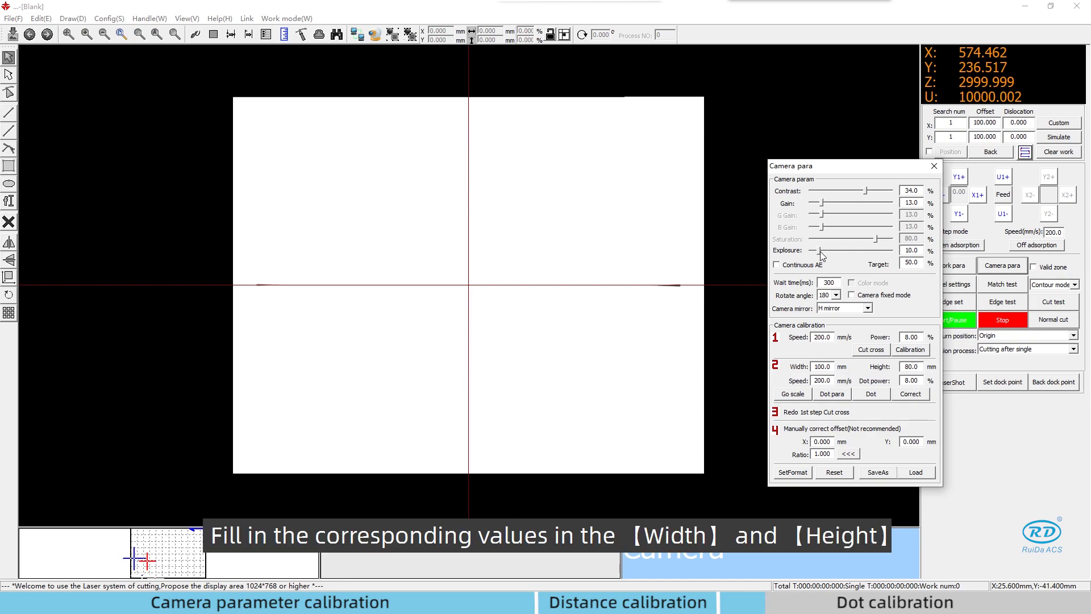
drag(820, 251, 813, 250)
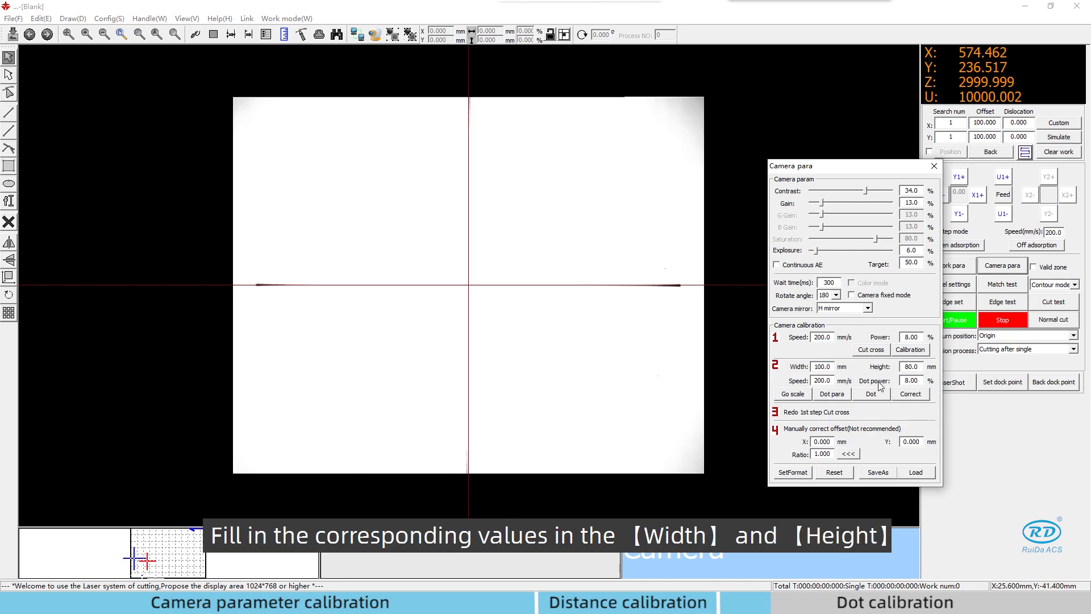
- Set Width to 100.0 and Height to 80, then reposition the laser head over the material
double_click(822, 366)
text(100.0)
double_click(911, 366)
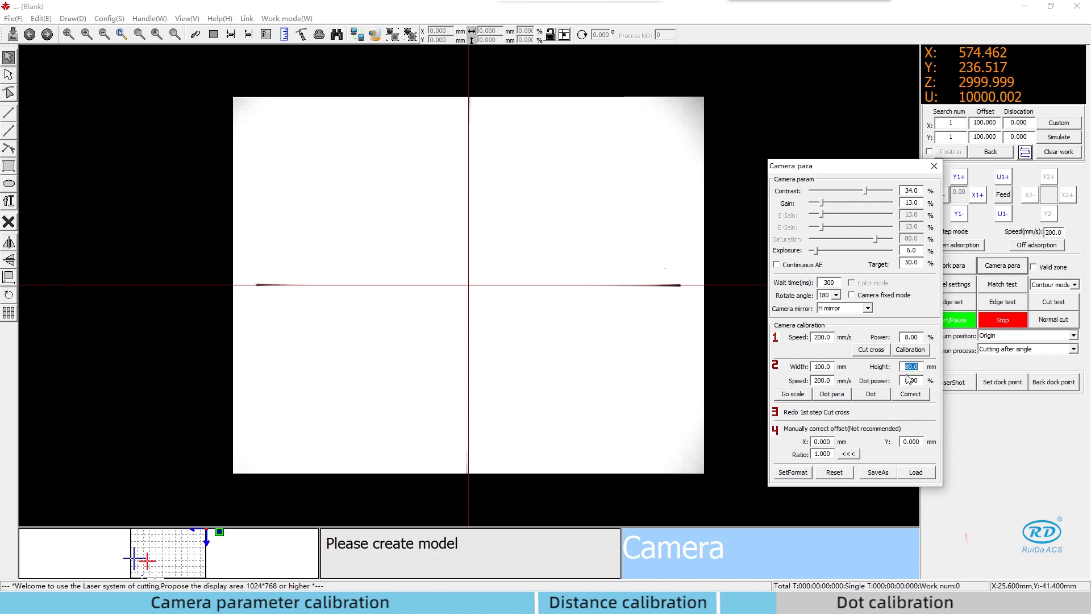
text(80)
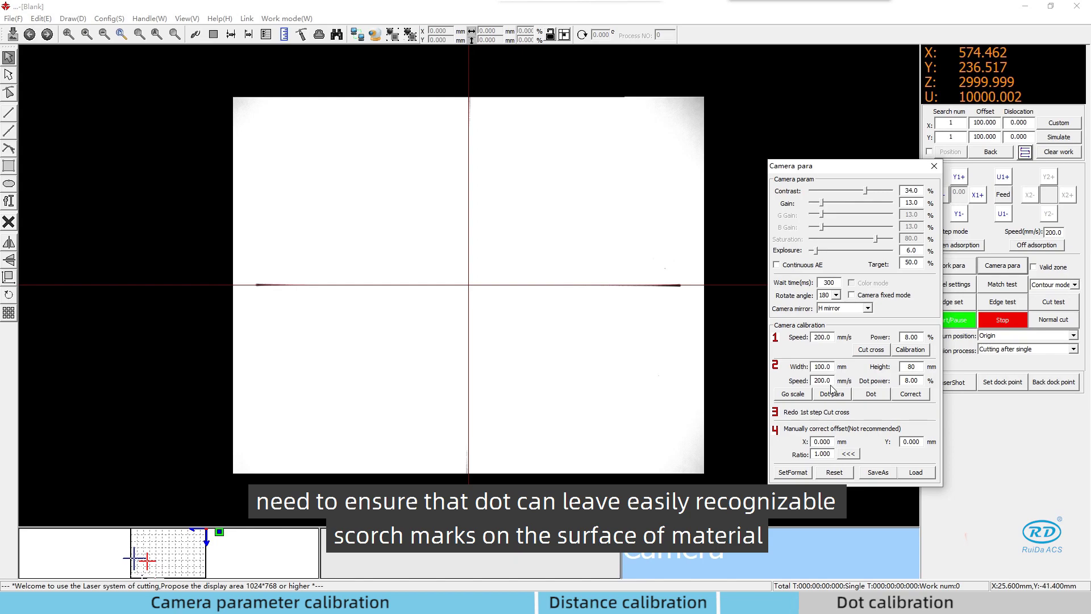
click(598, 301)
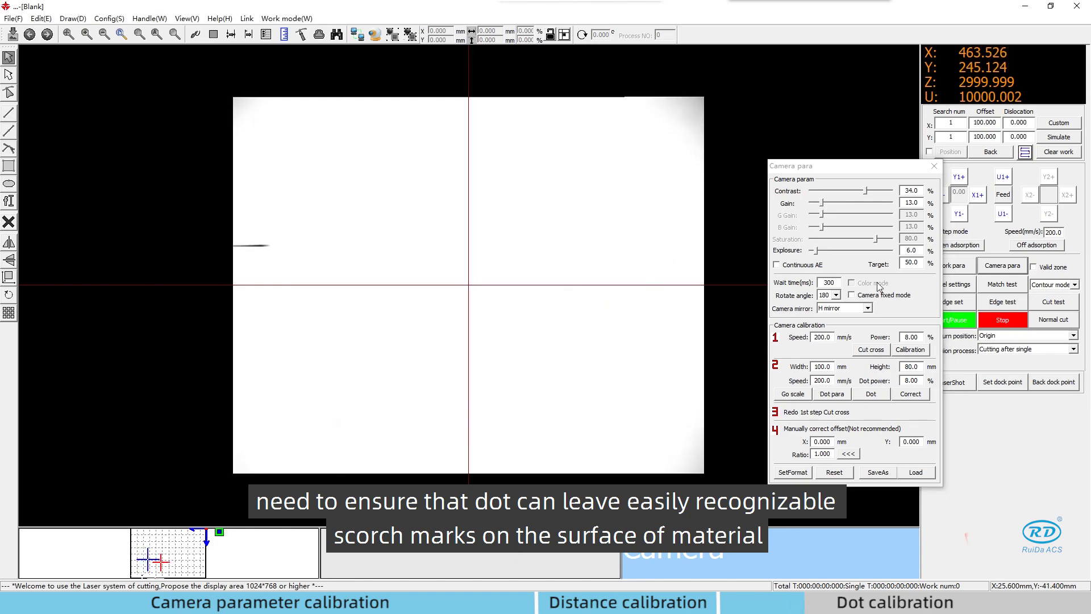
- Lower exposure to 3.0% and confirm Dot para with Cut grid at 5.000 mm spacing
drag(816, 251, 813, 251)
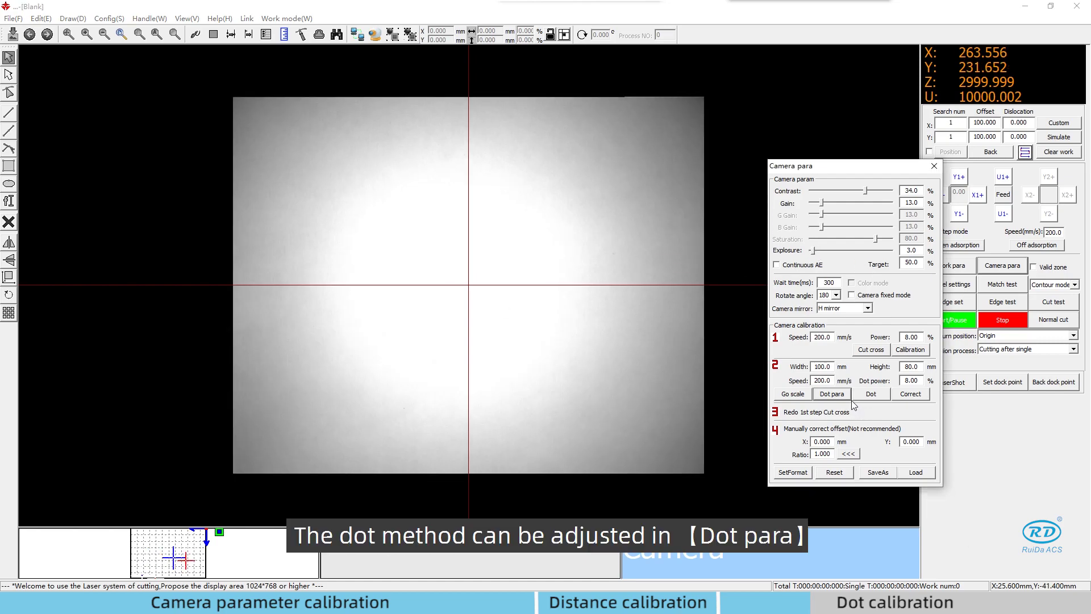
click(840, 398)
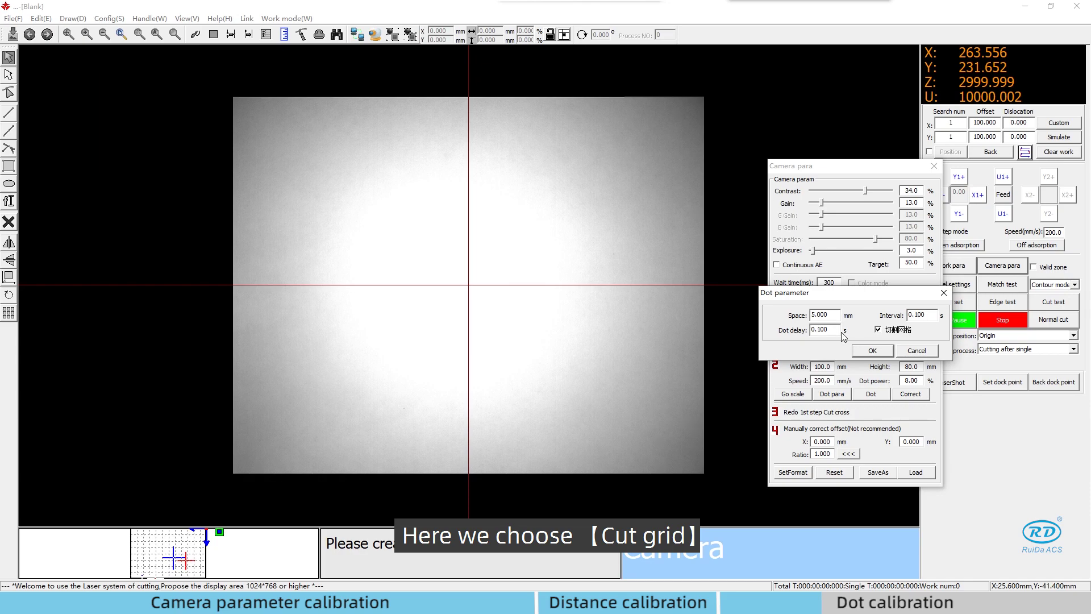
click(882, 332)
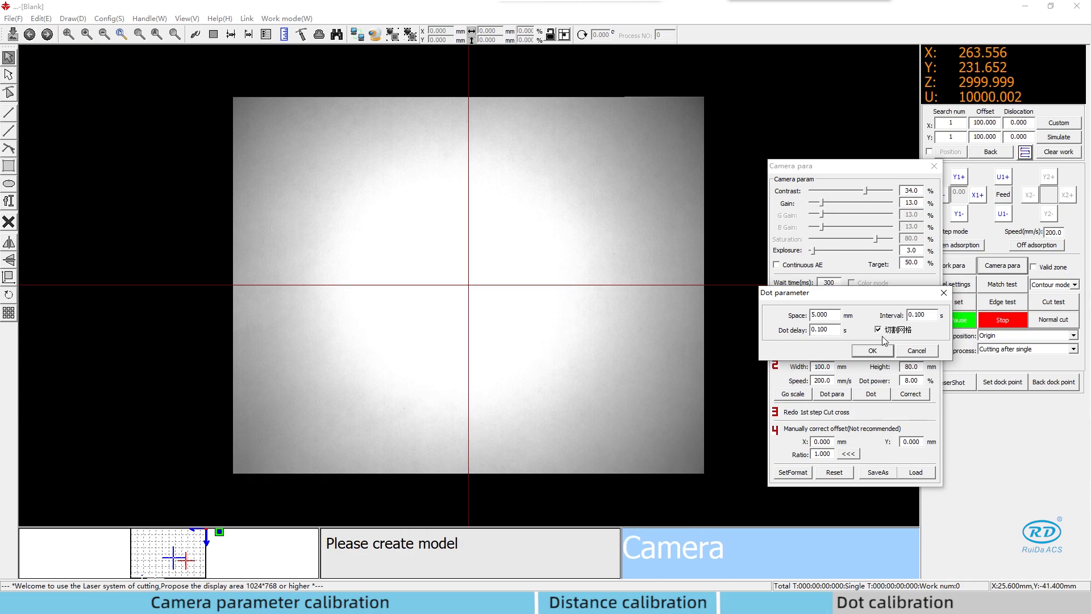
click(872, 351)
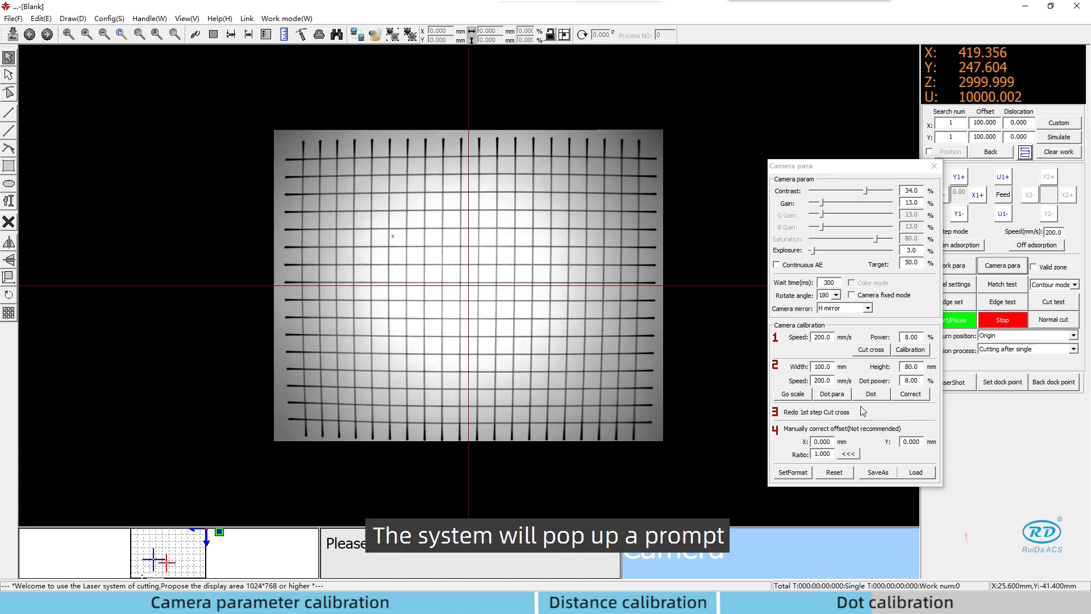
- Recognise the cut grid points with Correct, finding 318 of 320 calibration points
click(910, 395)
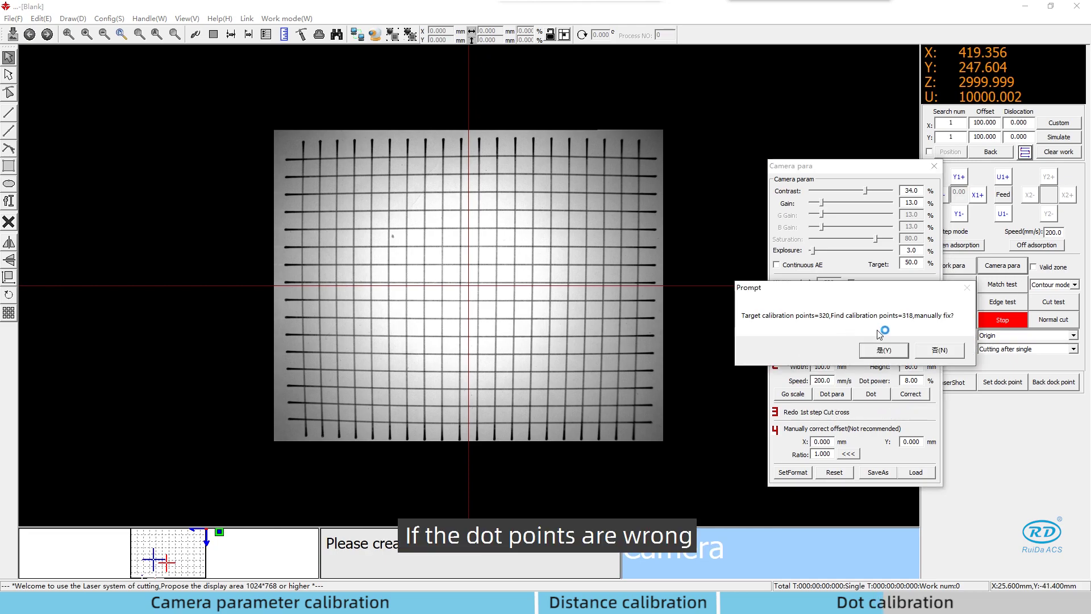
- Choose manual fixing, move the calibration window aside and zoom in to add the missing dots
click(883, 351)
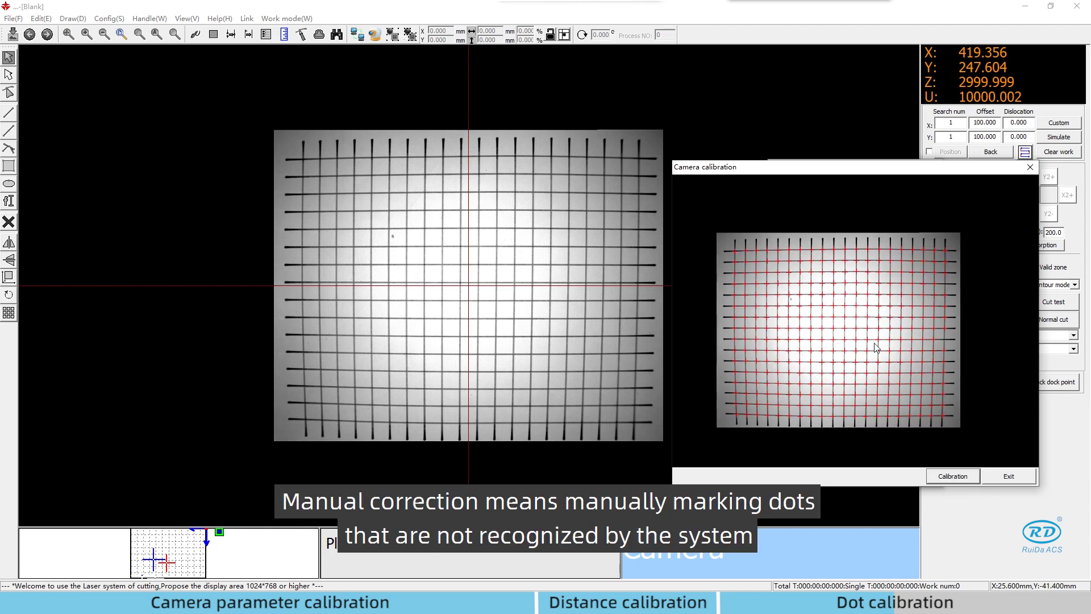
drag(797, 169, 553, 178)
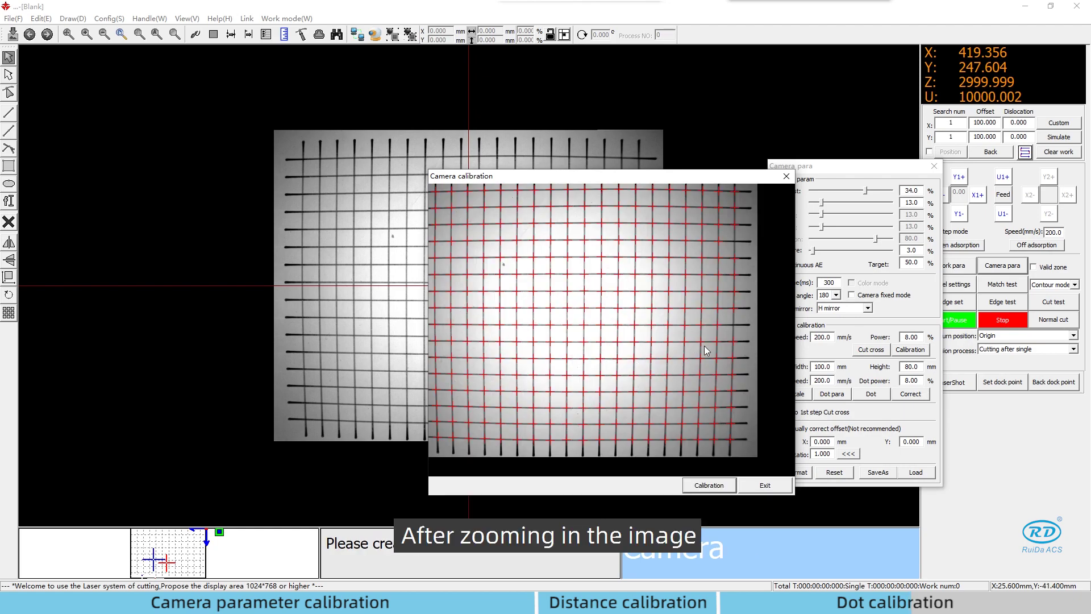
scroll(704, 345, up, 6)
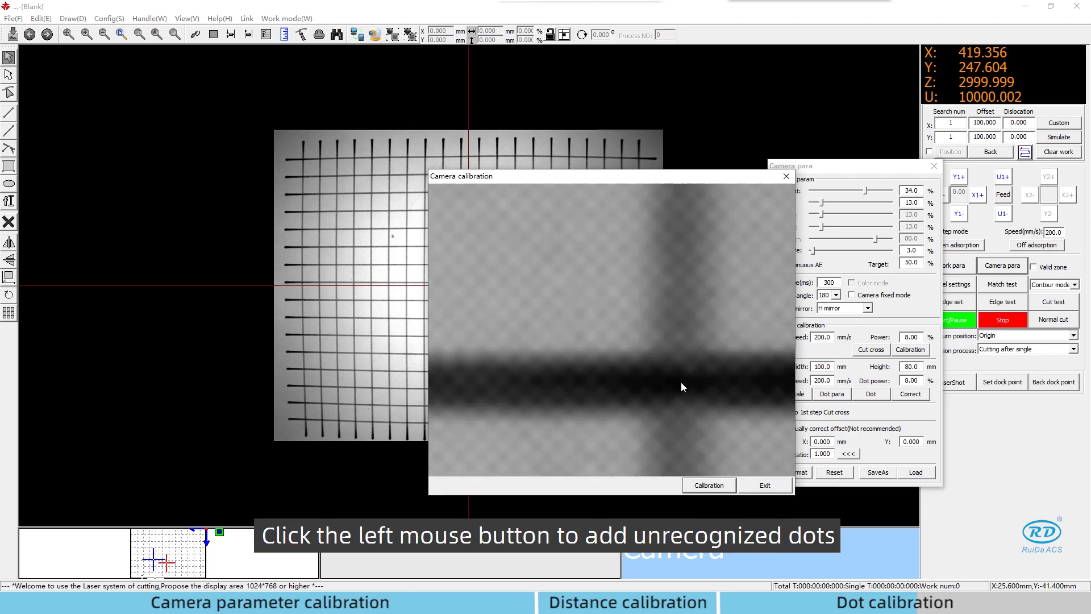
scroll(709, 370, down, 6)
scroll(728, 375, down, 2)
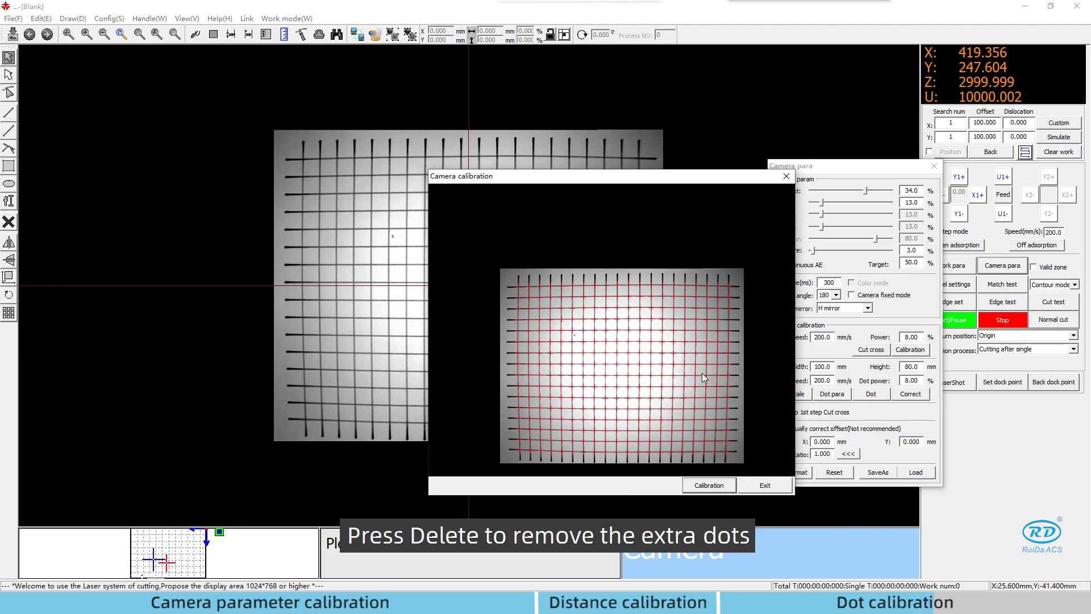
scroll(729, 324, up, 6)
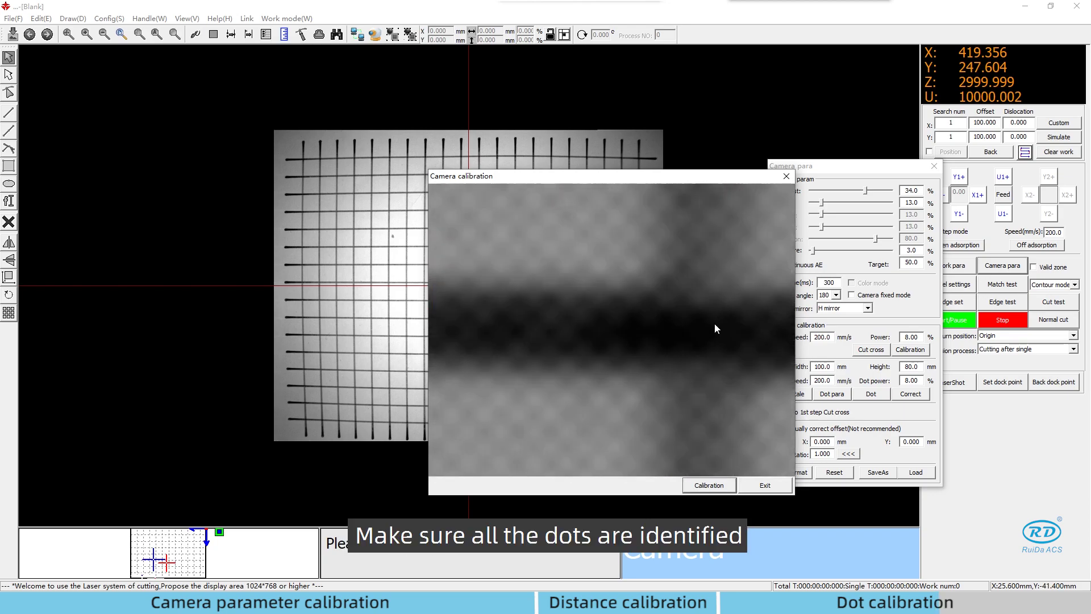
scroll(707, 329, down, 6)
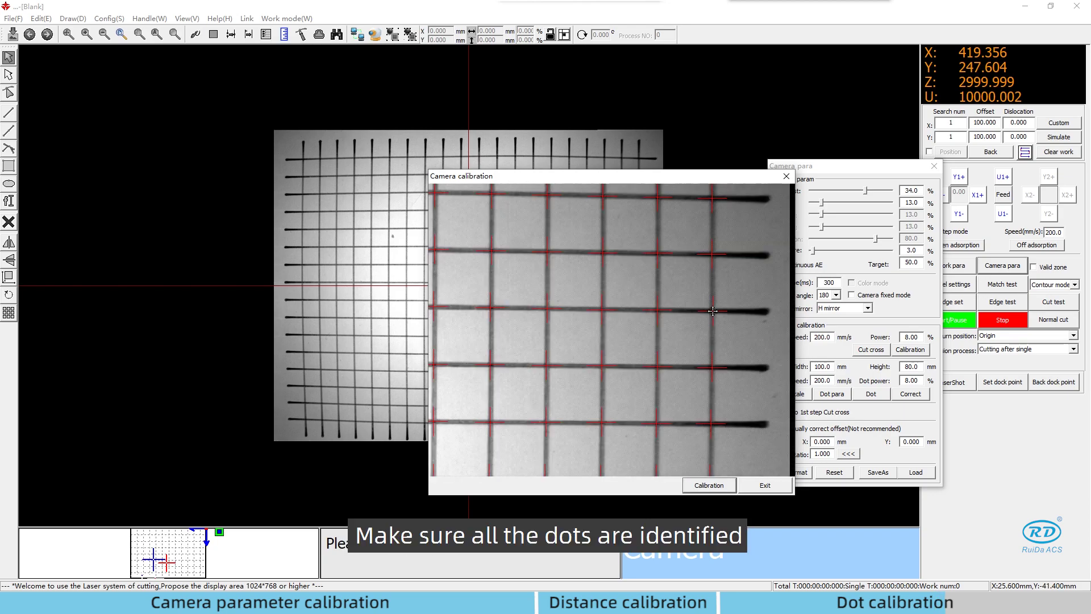
- Run Calibration until 'Calibration success!', acknowledge it and exit the calibration window
click(717, 486)
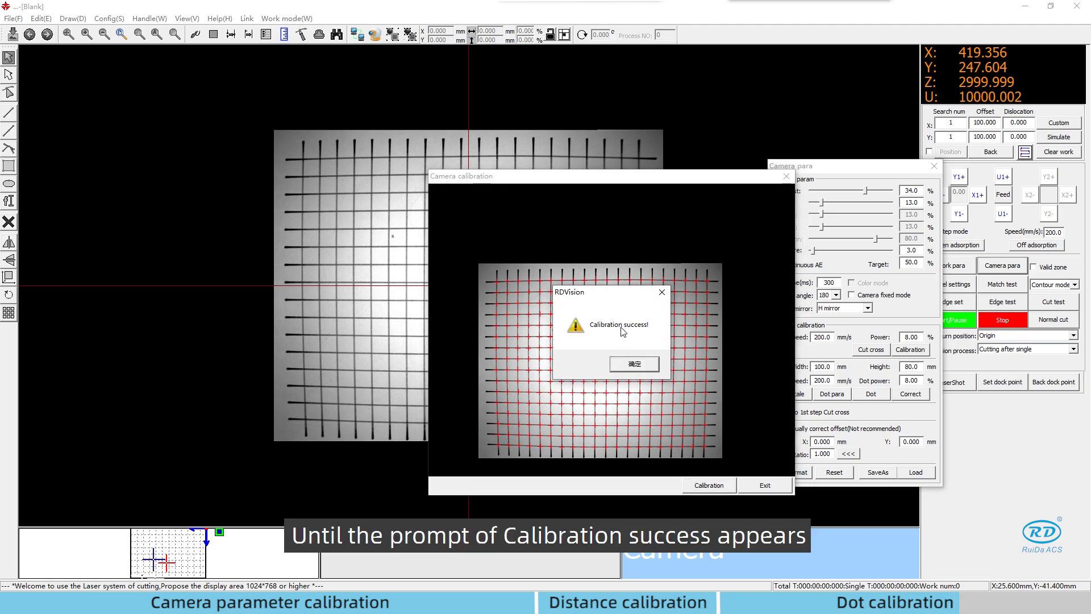
click(635, 364)
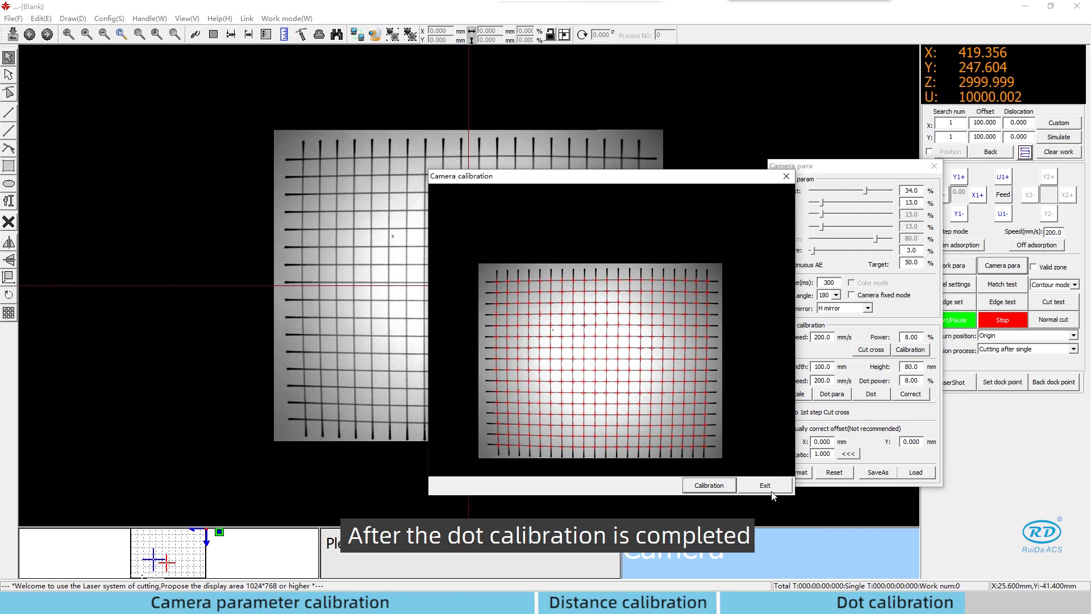
click(771, 491)
- Move the camera over the cut cross and dismiss the vendor password prompt
click(530, 315)
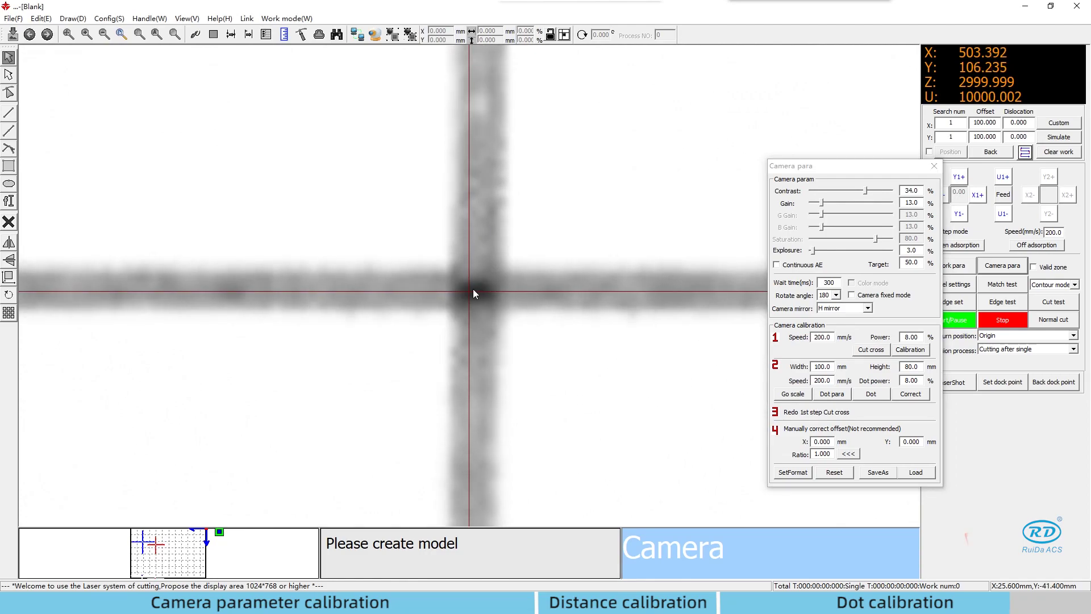
click(910, 350)
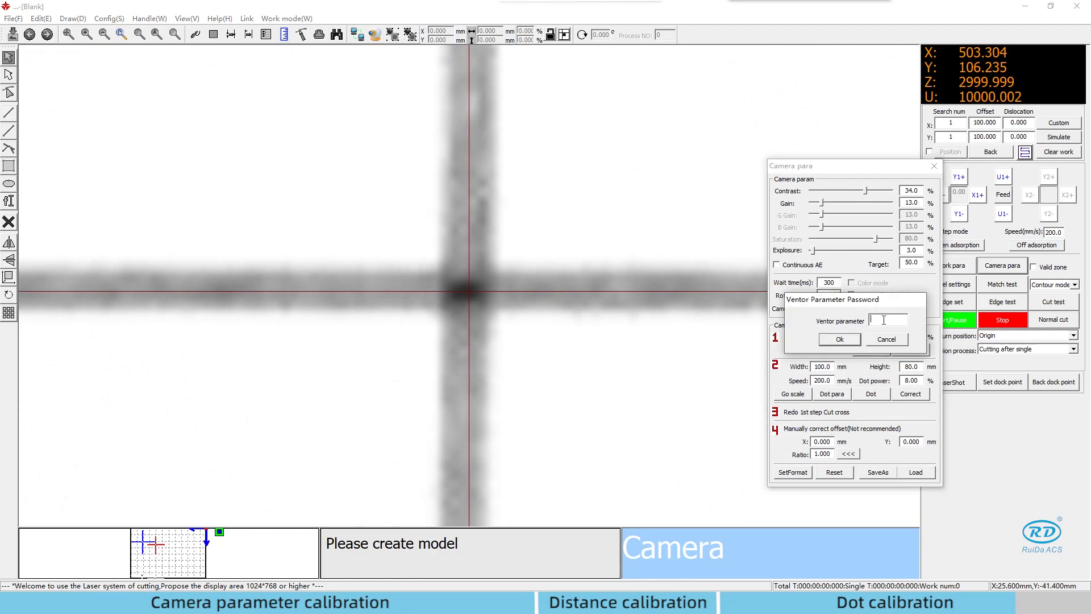
key(Escape)
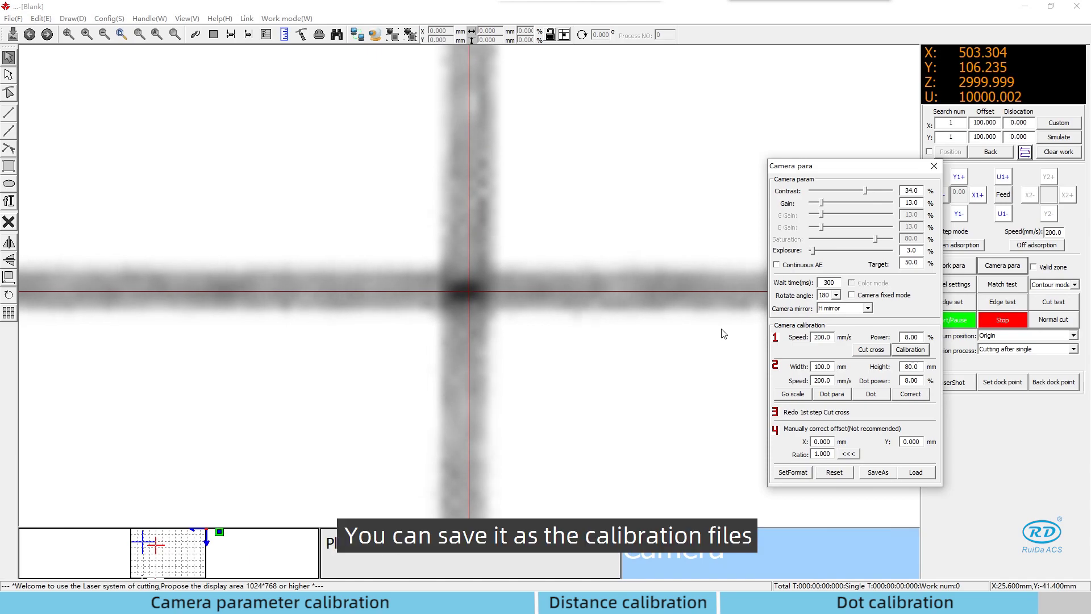
- Save the calibration as 700.cor on the desktop
click(882, 472)
text(700)
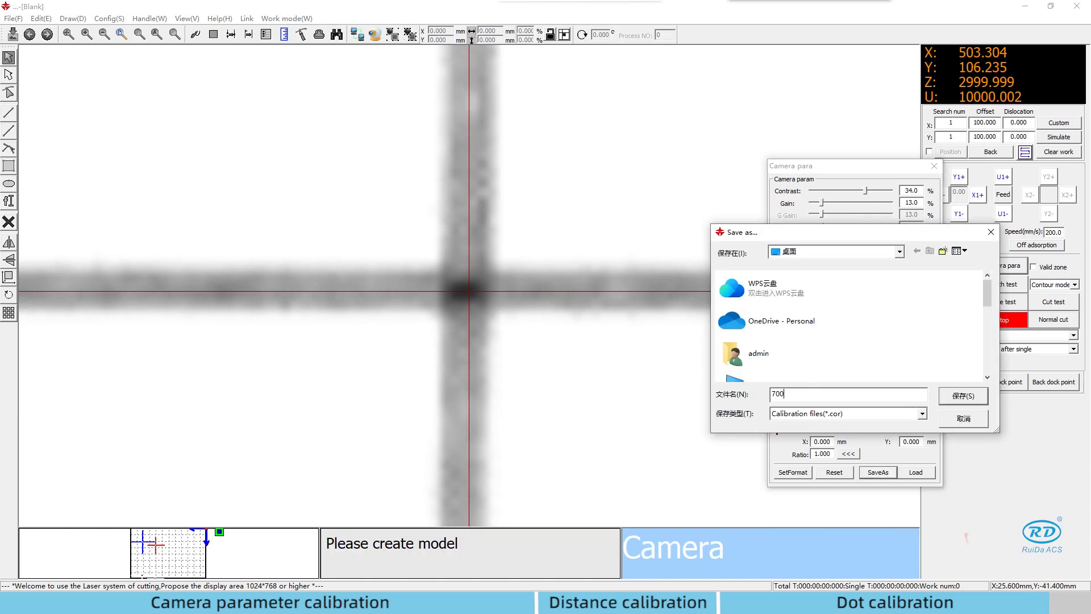
click(965, 396)
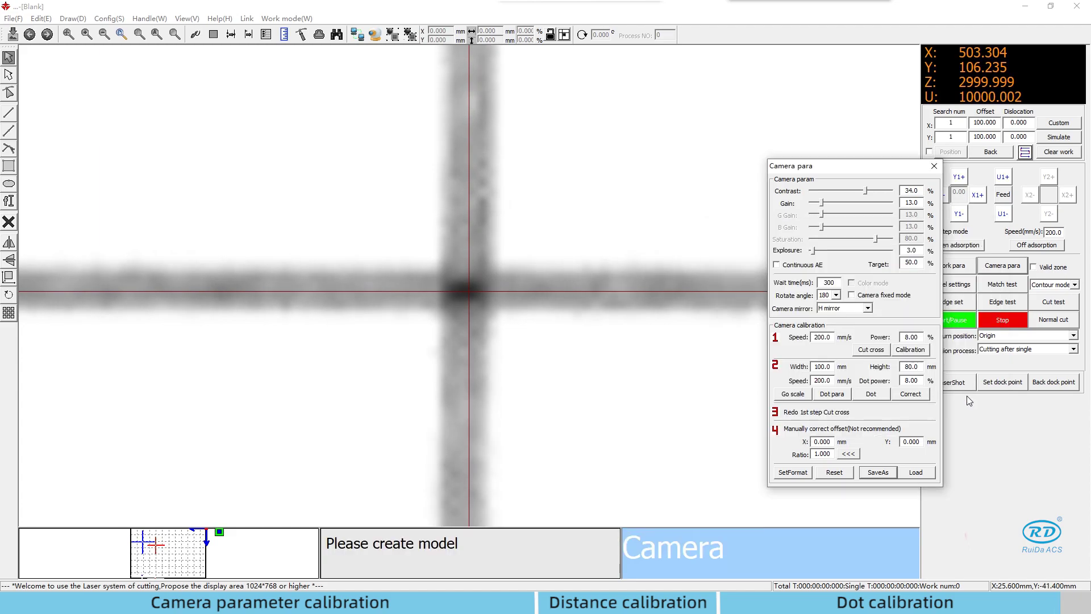
- Load 700.cor back as the active calibration file
click(915, 472)
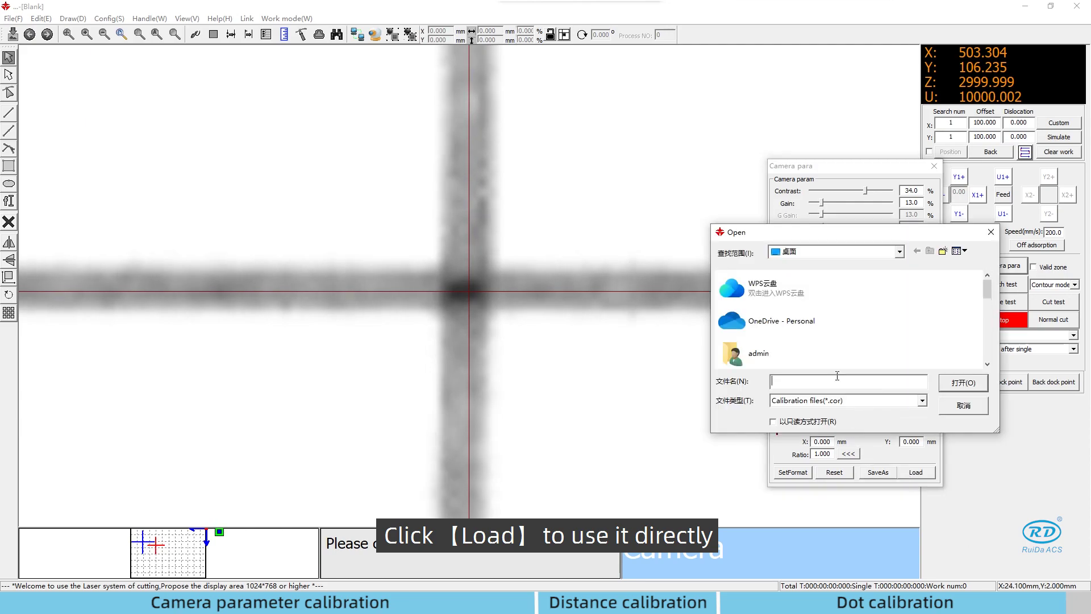
scroll(813, 341, down, 5)
click(782, 307)
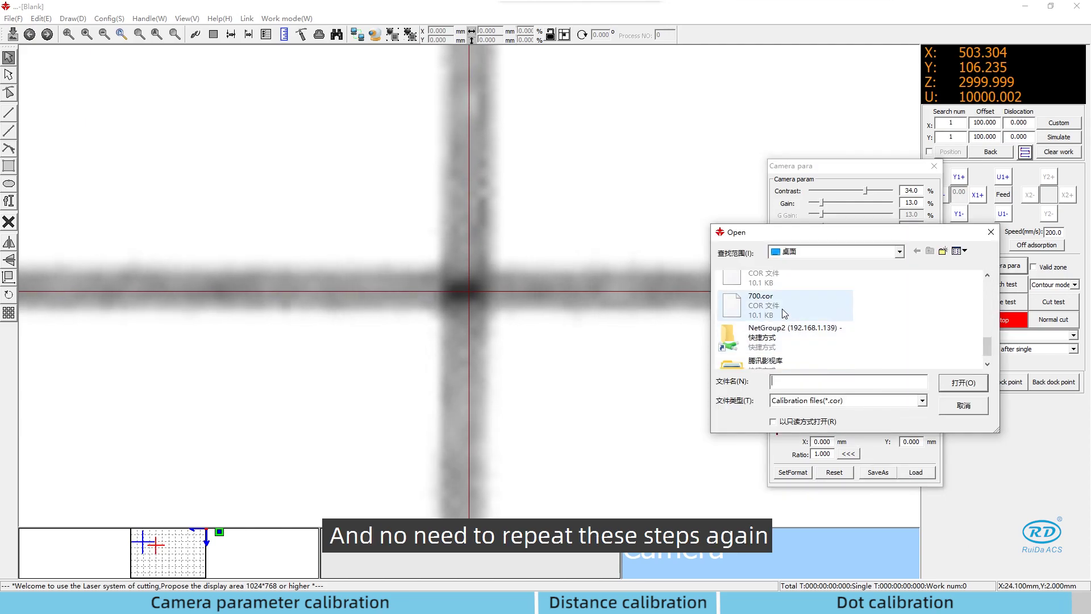
click(960, 382)
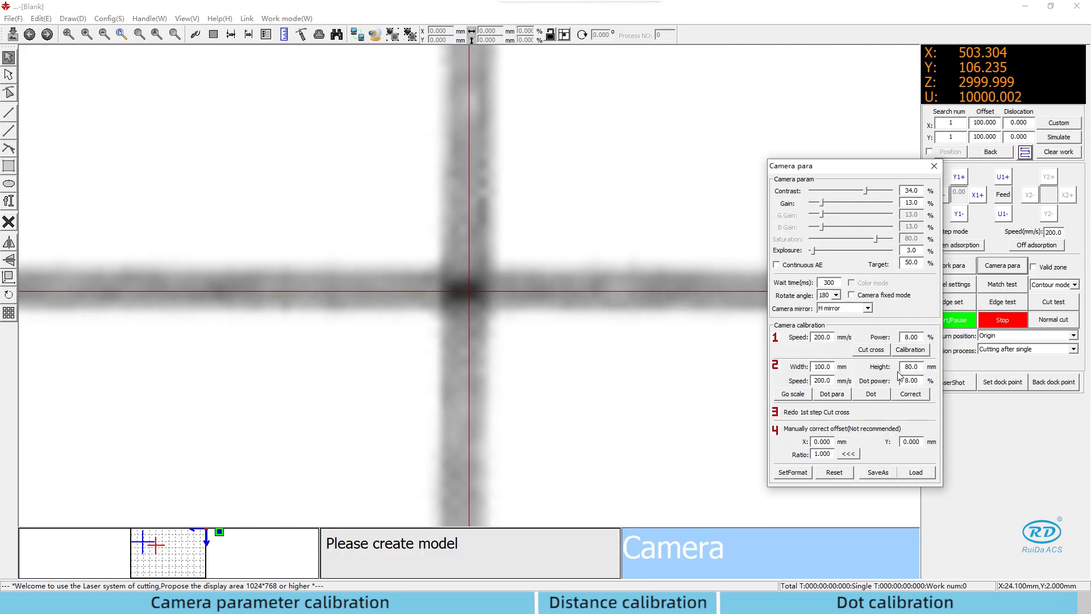